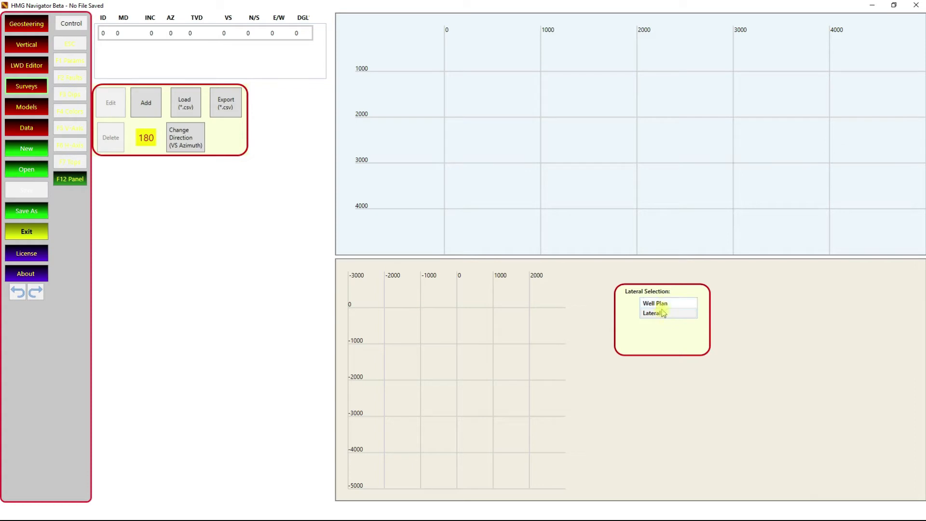
Select the Lateral and add a survey with measured depth 473, inclination 4.04 and azimuth 71.87
{"action": "left_click", "coordinate": [658, 304]}
{"action": "left_click", "coordinate": [661, 314]}
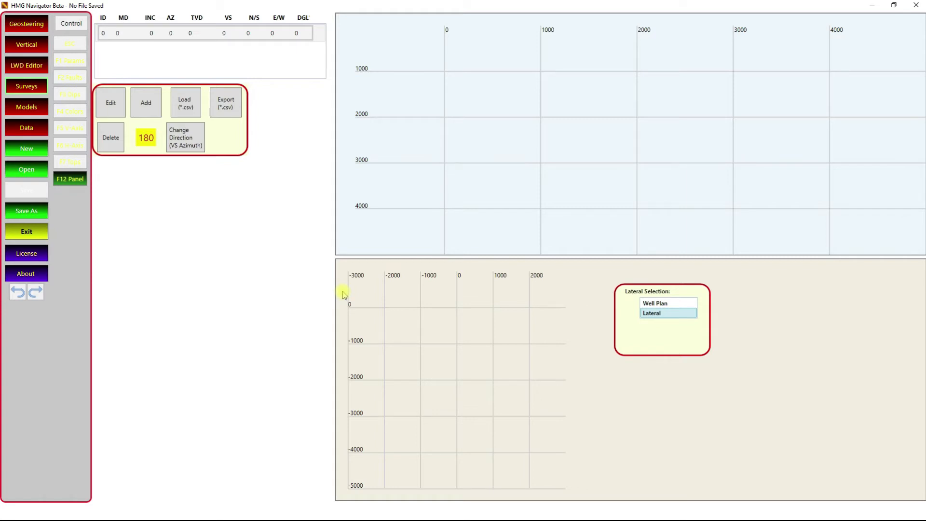
{"action": "left_click", "coordinate": [144, 103]}
{"action": "left_click", "coordinate": [488, 181]}
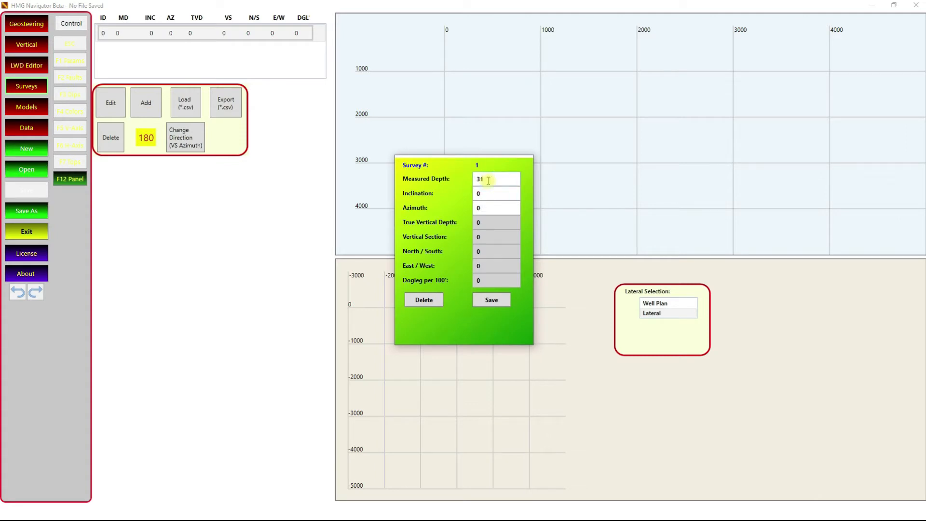
{"action": "key", "text": "BackSpace"}
{"action": "key", "text": "BackSpace"}
{"action": "type", "text": "47"}
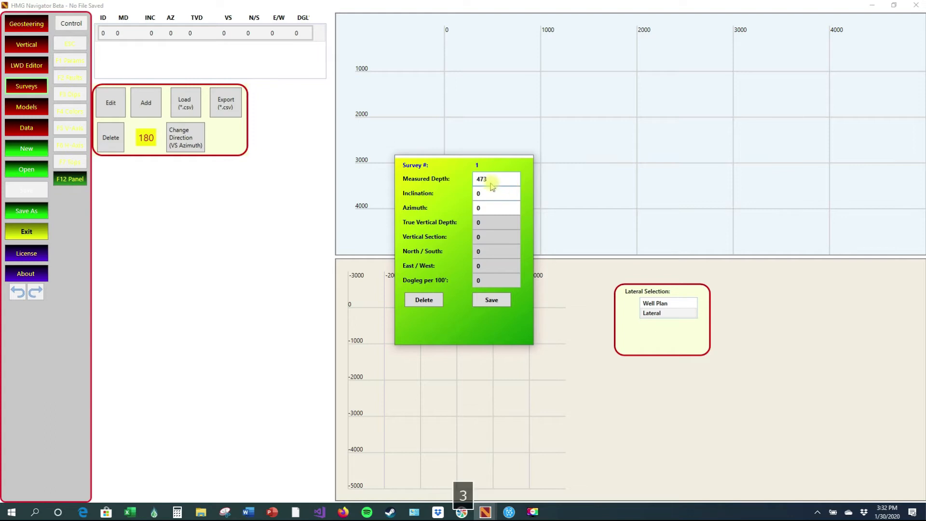
{"action": "left_click_drag", "start_coordinate": [488, 194], "coordinate": [456, 194]}
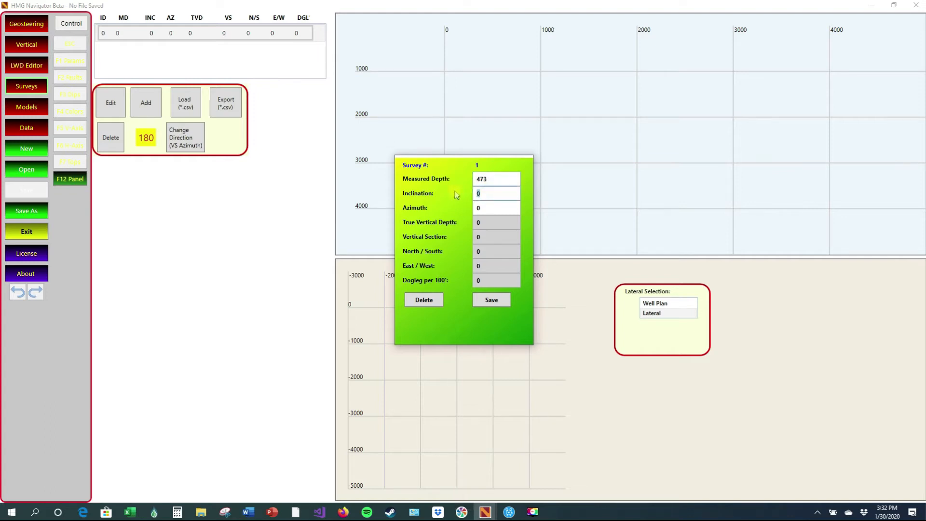
{"action": "type", "text": "4.04"}
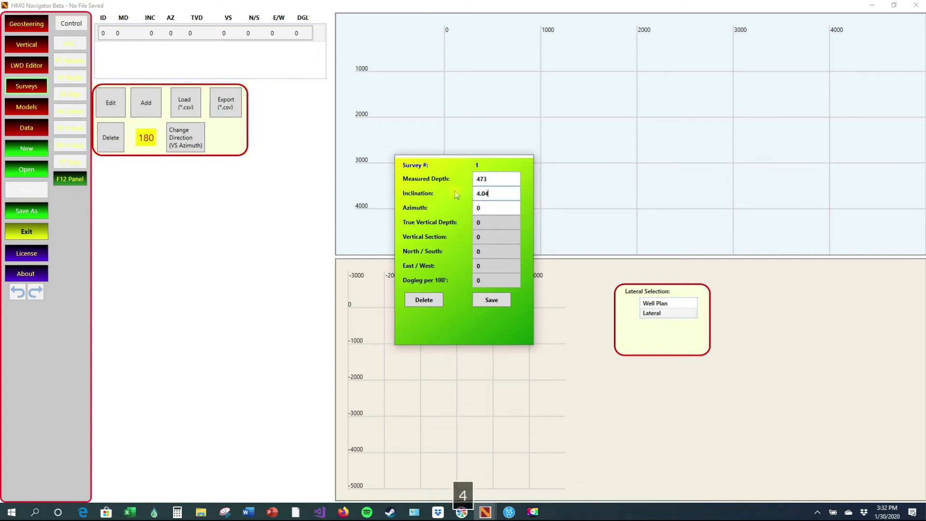
{"action": "left_click_drag", "start_coordinate": [489, 211], "coordinate": [465, 213]}
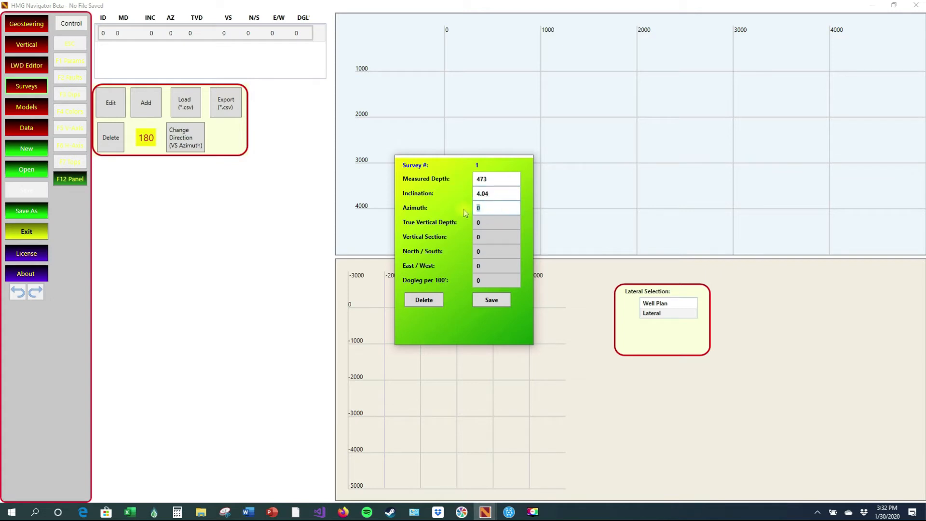
{"action": "type", "text": "71.87"}
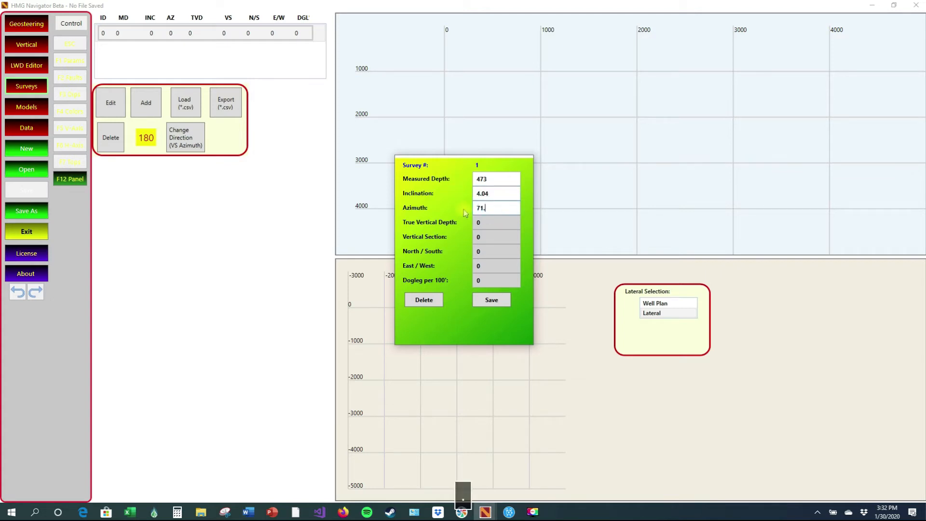
{"action": "left_click", "coordinate": [493, 300]}
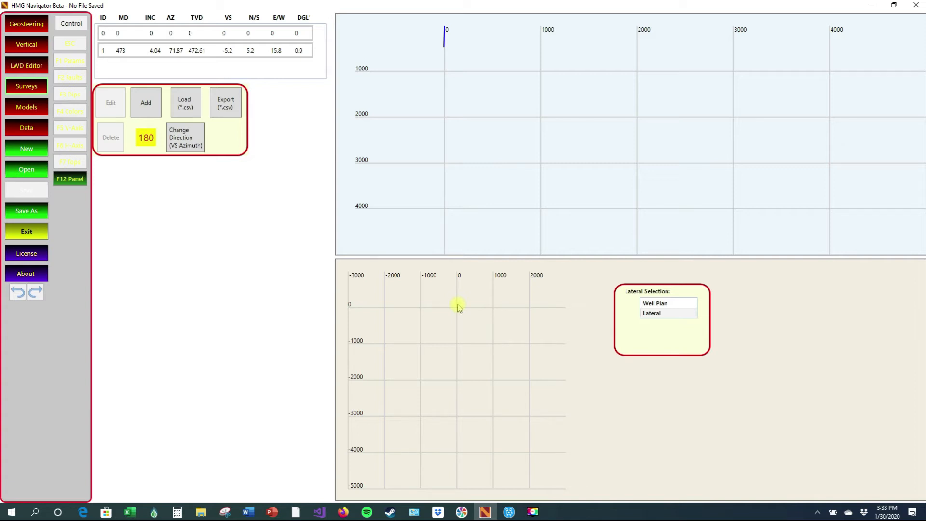
Edit survey 1 of the lateral, setting its measured depth to 4730, and save it
{"action": "left_click", "coordinate": [193, 52]}
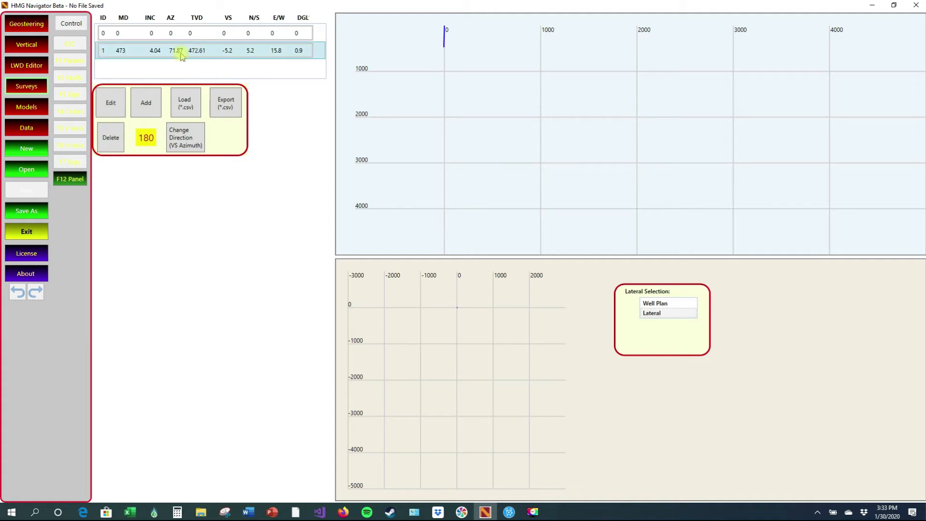
{"action": "left_click", "coordinate": [112, 106]}
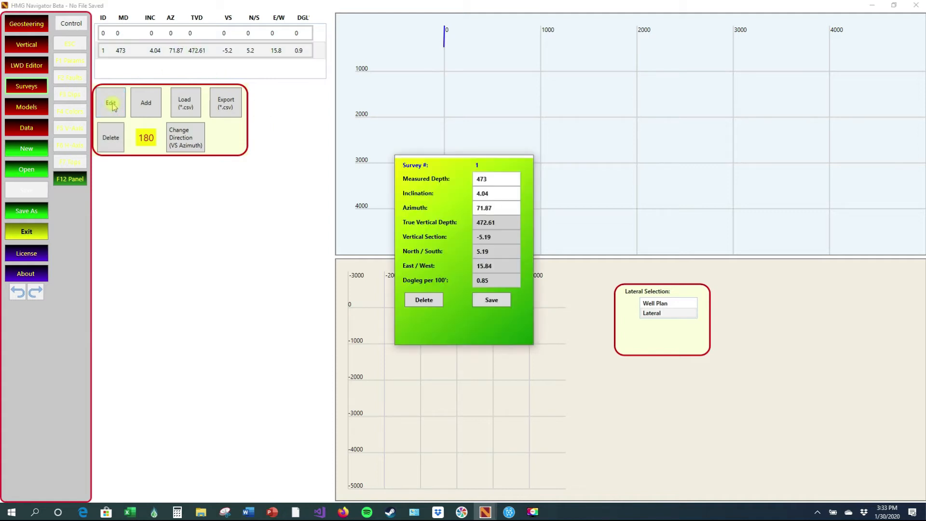
{"action": "left_click", "coordinate": [495, 177]}
{"action": "type", "text": "0"}
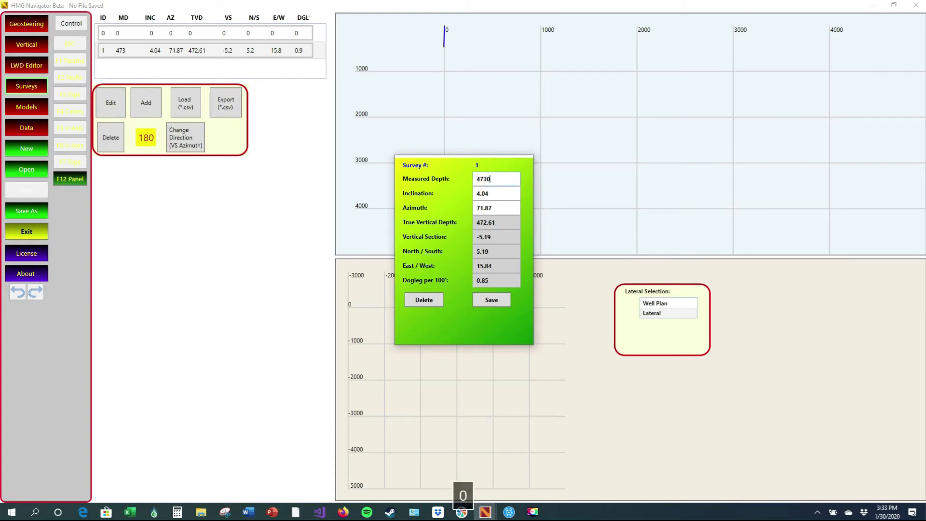
{"action": "left_click", "coordinate": [490, 304]}
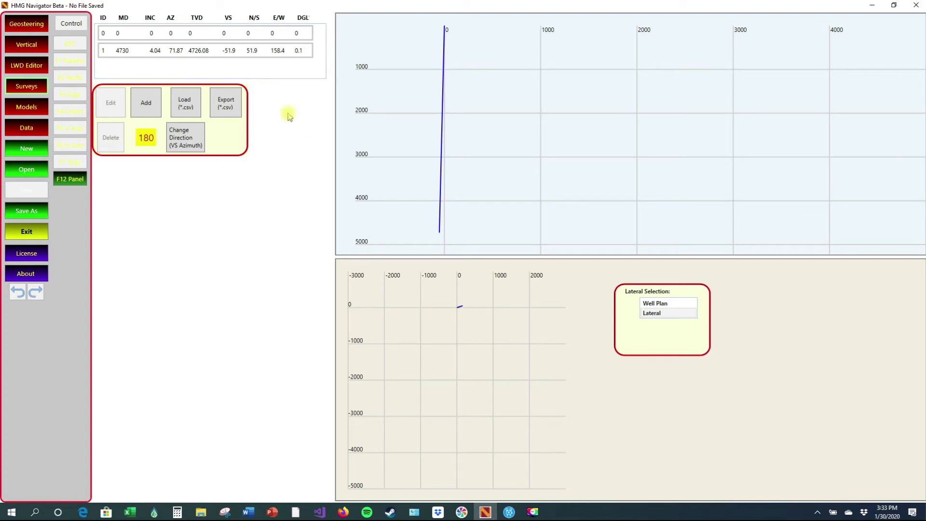
Delete survey 1 and try to delete the zero-depth tie-in survey as well
{"action": "left_click", "coordinate": [198, 52]}
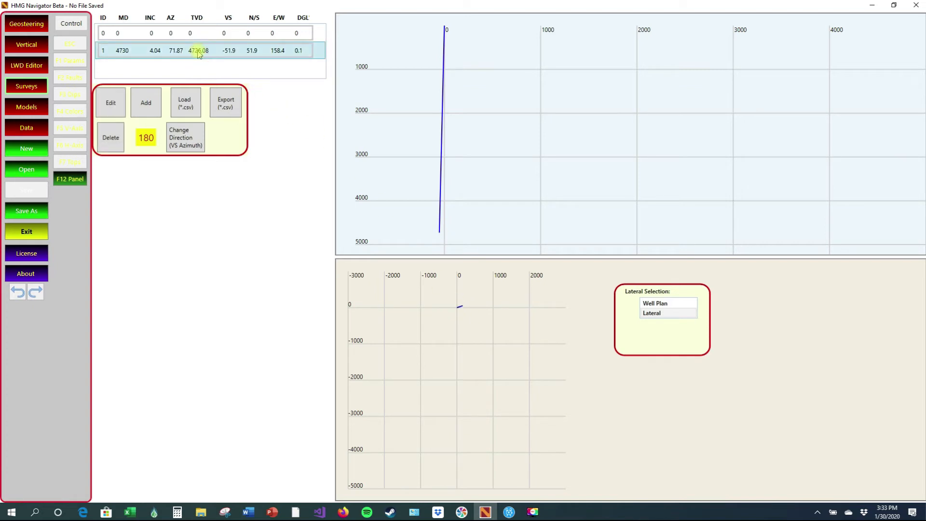
{"action": "left_click", "coordinate": [107, 140]}
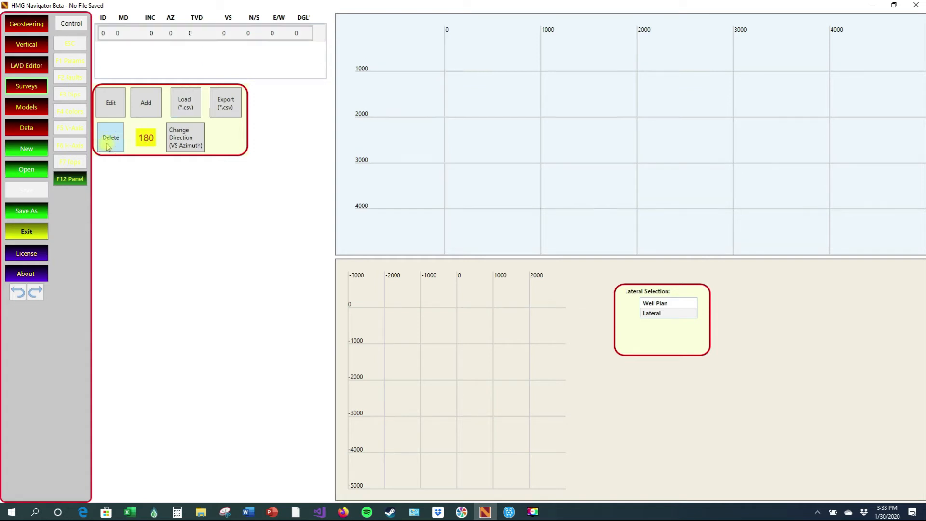
{"action": "left_click", "coordinate": [161, 37]}
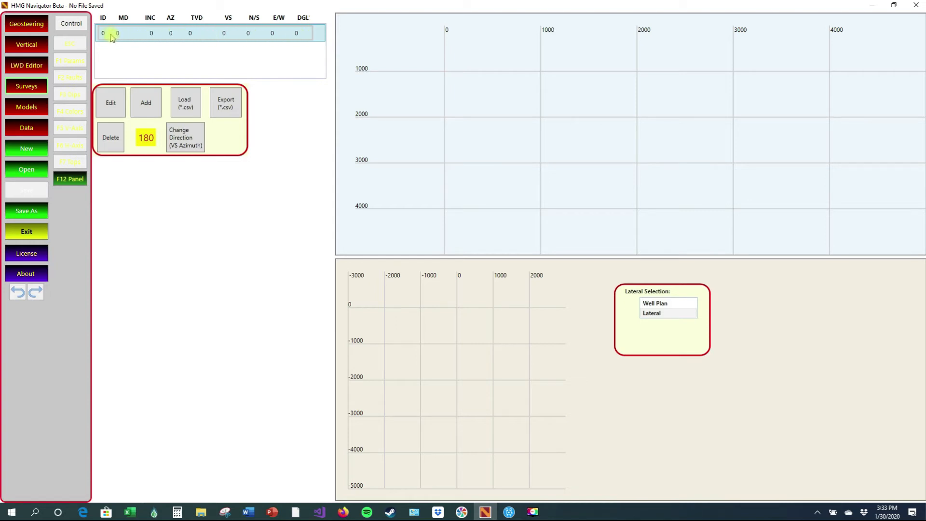
{"action": "left_click", "coordinate": [110, 139]}
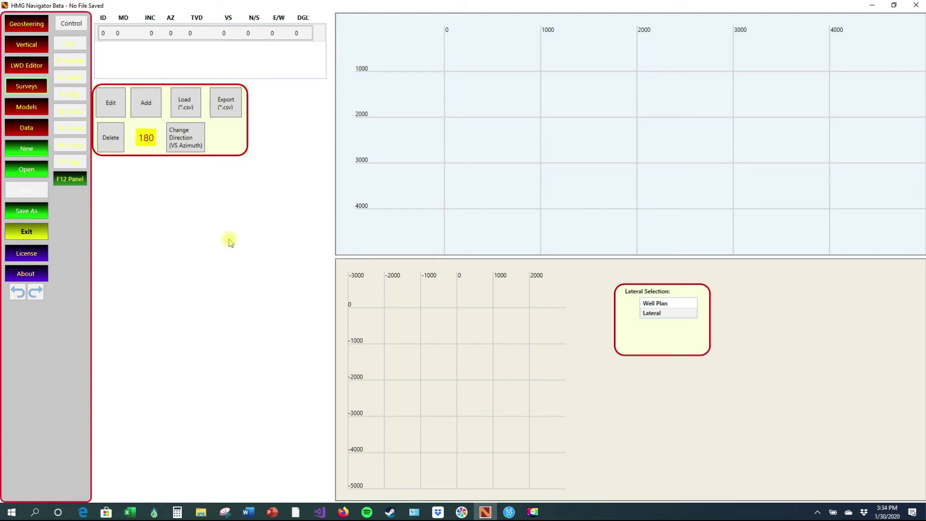
Change the vertical section azimuth direction to 152 and save it
{"action": "left_click", "coordinate": [182, 140]}
{"action": "double_click", "coordinate": [471, 226]}
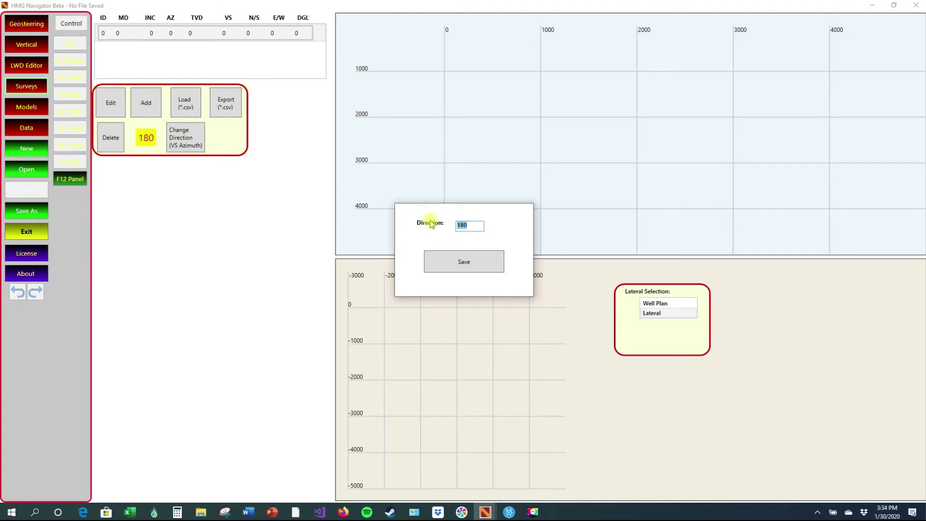
{"action": "type", "text": "152"}
{"action": "left_click", "coordinate": [453, 260]}
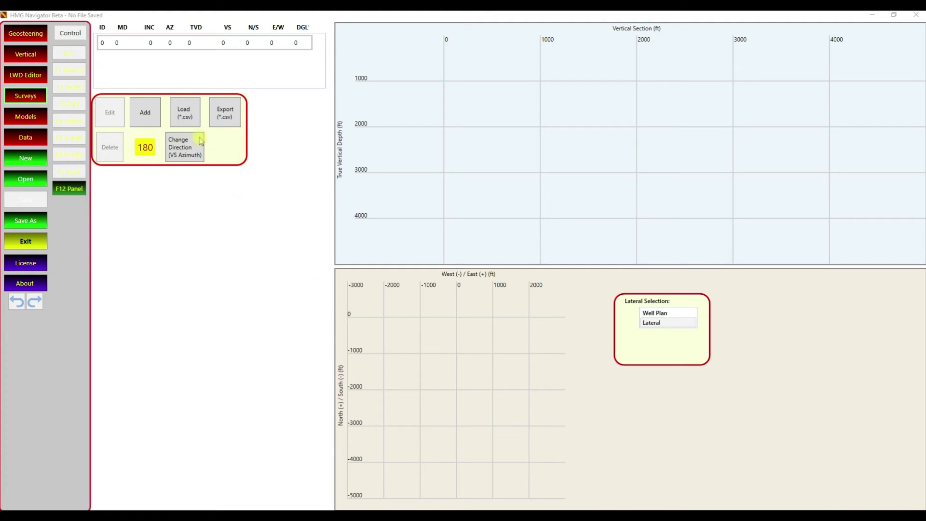
Load the lateral's surveys from Lateral #1_TD.csv, look through the survey list and select its tie-in row
{"action": "left_click", "coordinate": [184, 112]}
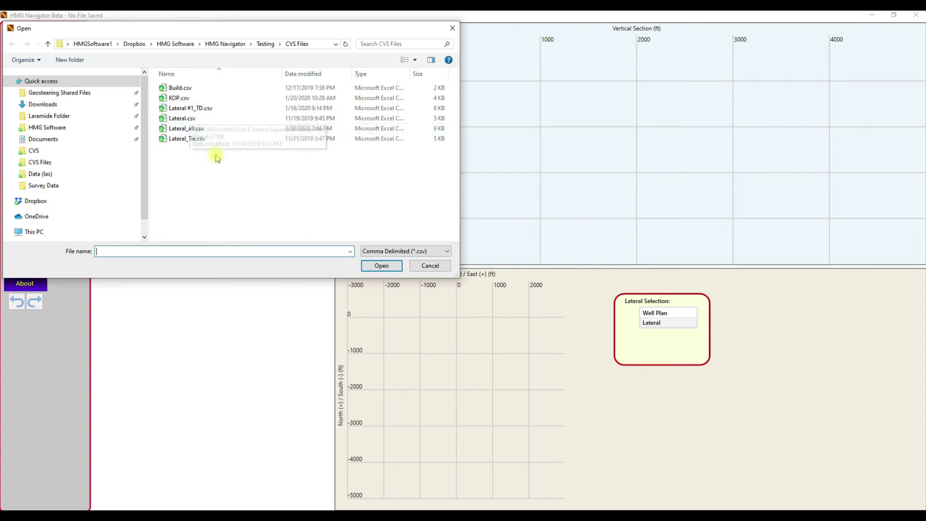
{"action": "left_click", "coordinate": [197, 107]}
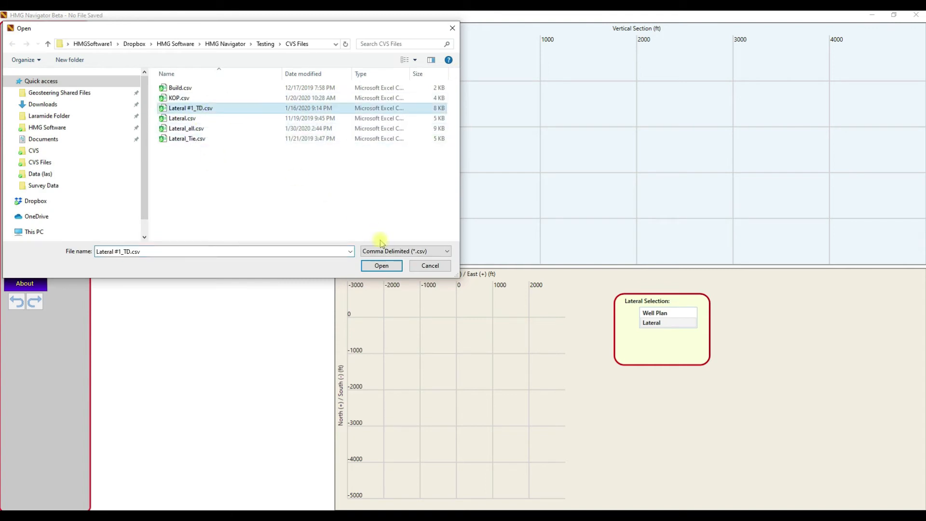
{"action": "left_click", "coordinate": [388, 265]}
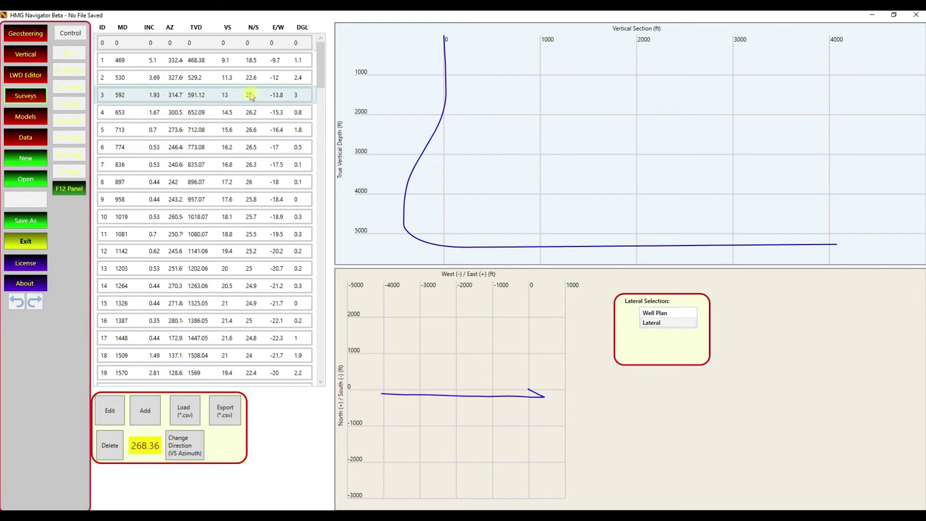
{"action": "left_click_drag", "start_coordinate": [322, 62], "coordinate": [319, 322]}
{"action": "left_click_drag", "start_coordinate": [319, 233], "coordinate": [319, 43]}
{"action": "left_click", "coordinate": [150, 42]}
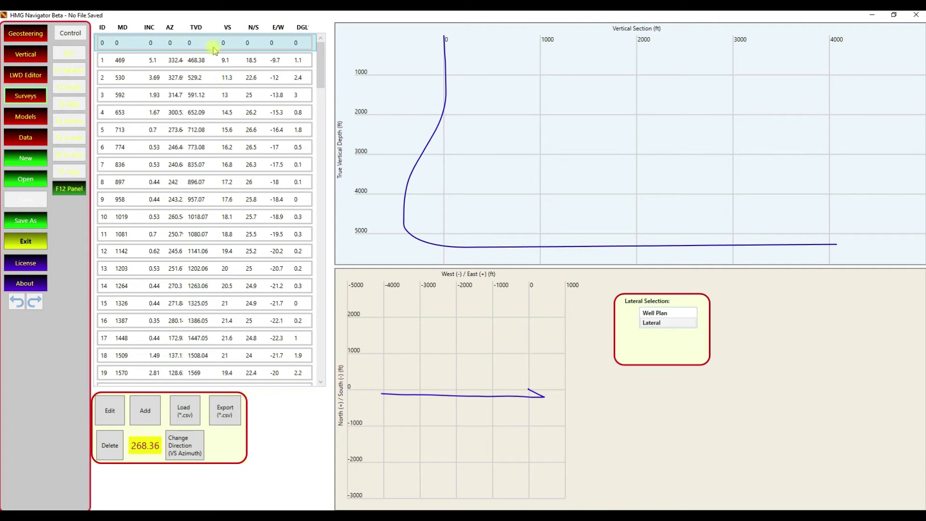
Switch to the Well Plan, load its surveys from Lateral_Tie.csv and select the tie-in row
{"action": "left_click", "coordinate": [654, 313]}
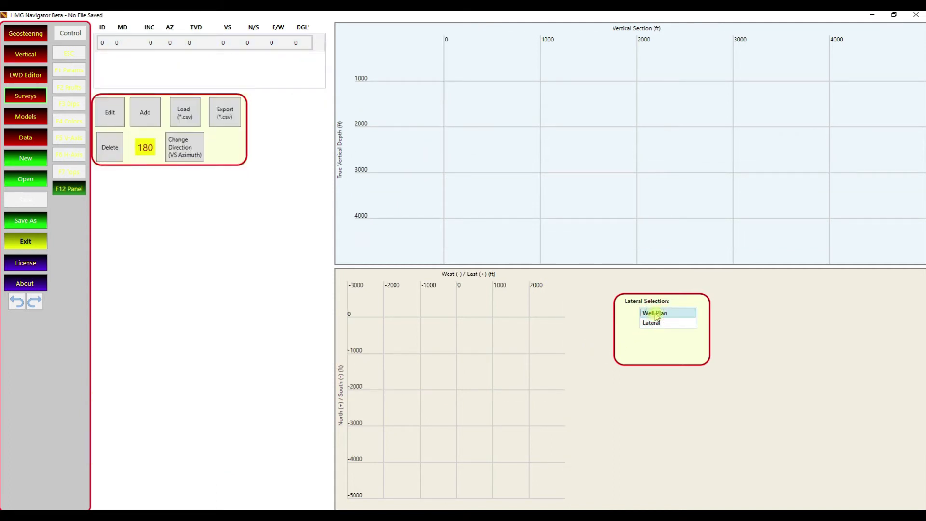
{"action": "left_click", "coordinate": [189, 119]}
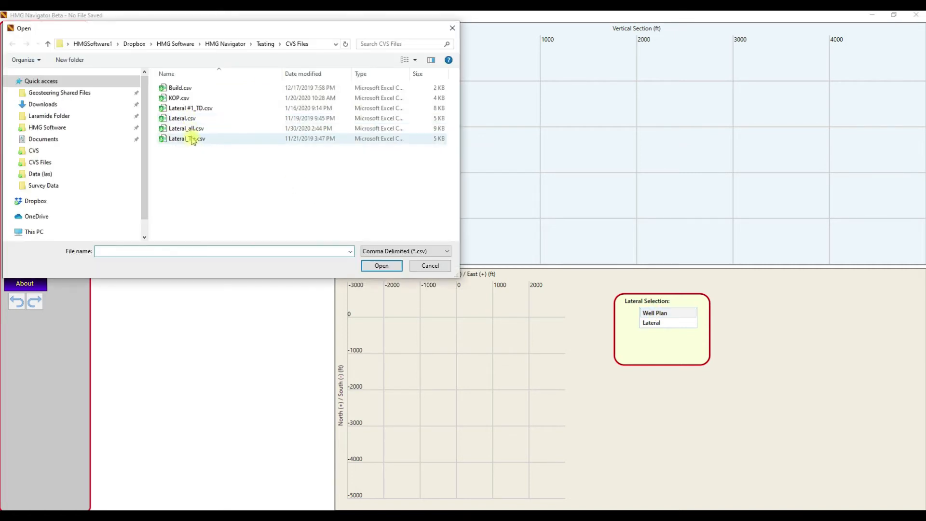
{"action": "left_click", "coordinate": [195, 140]}
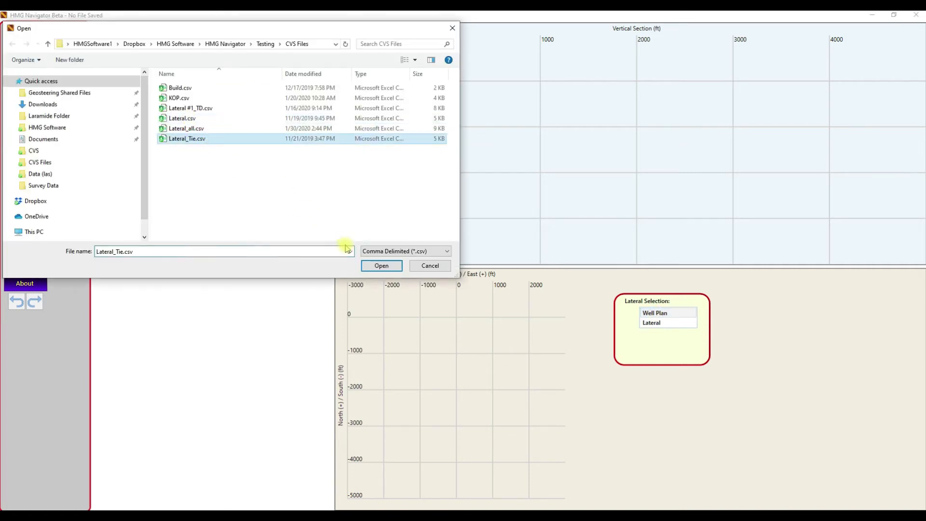
{"action": "left_click", "coordinate": [381, 265]}
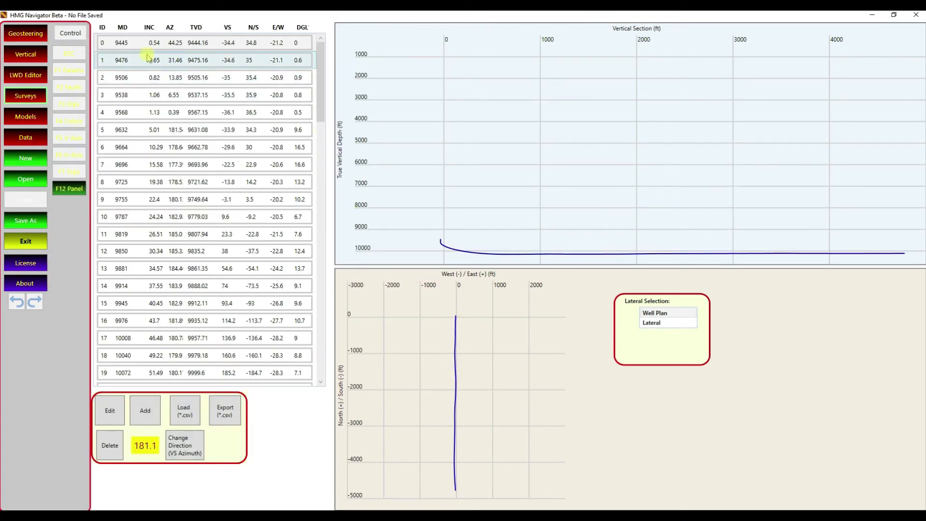
{"action": "left_click", "coordinate": [123, 47]}
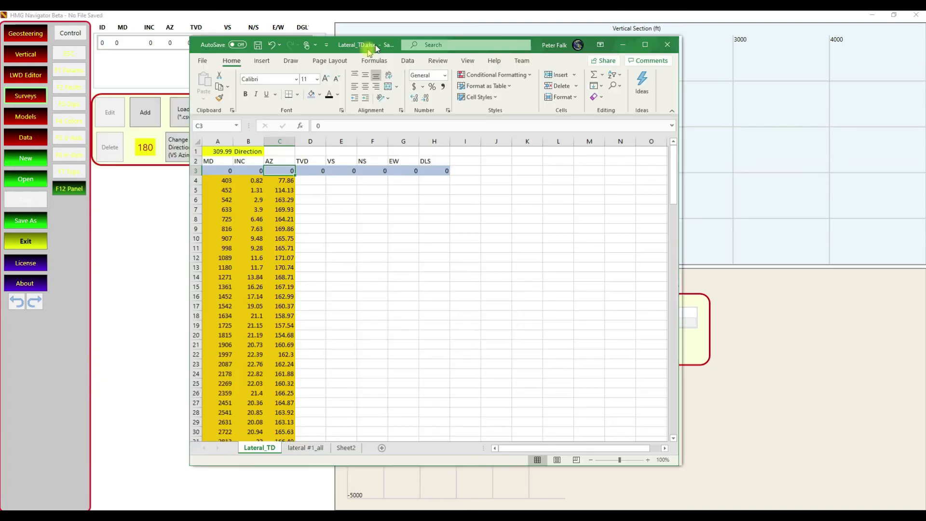
Examine the direction, column header and tie-in rows of the Lateral_TD sheet in Excel
{"action": "left_click_drag", "start_coordinate": [367, 45], "coordinate": [356, 56]}
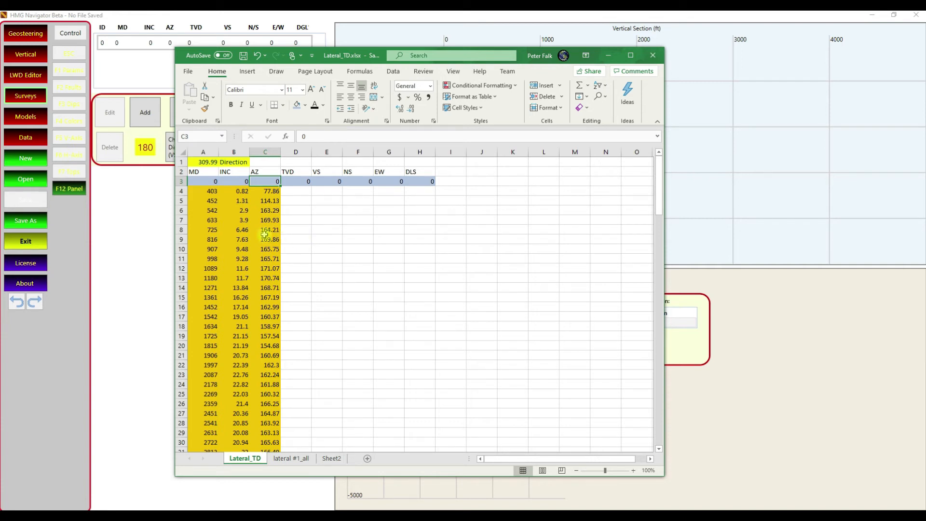
{"action": "left_click", "coordinate": [181, 162]}
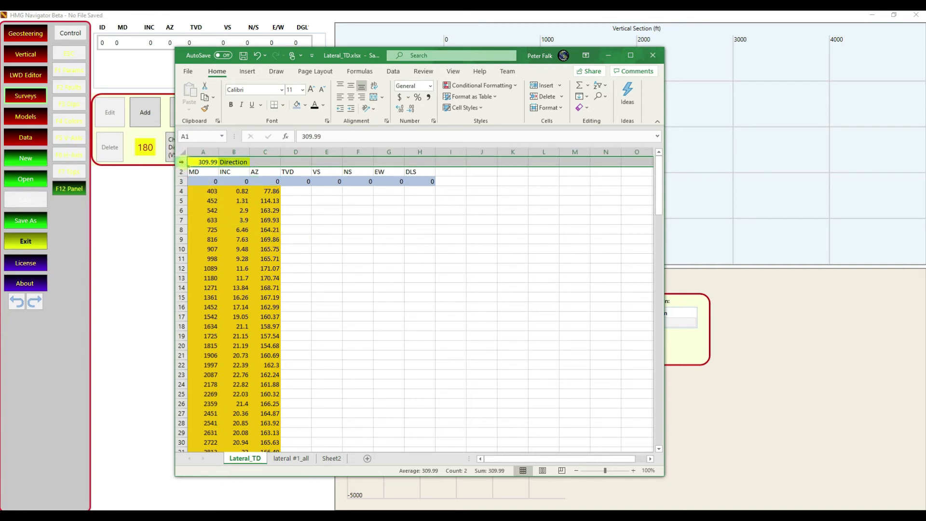
{"action": "left_click", "coordinate": [200, 200]}
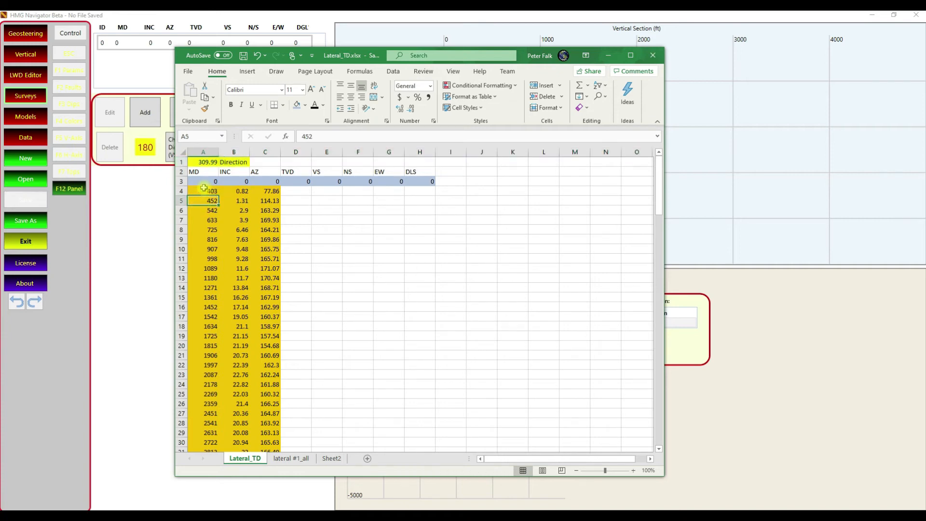
{"action": "left_click", "coordinate": [195, 163]}
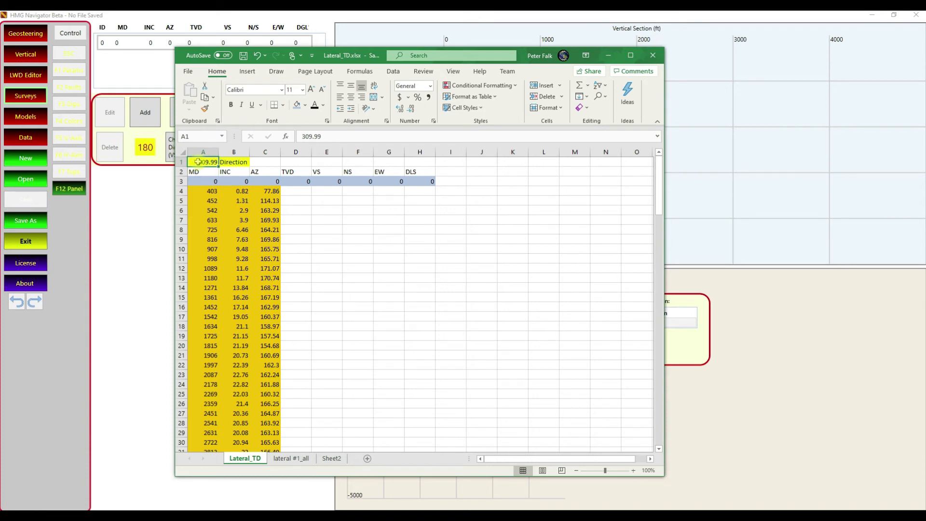
{"action": "left_click", "coordinate": [180, 173]}
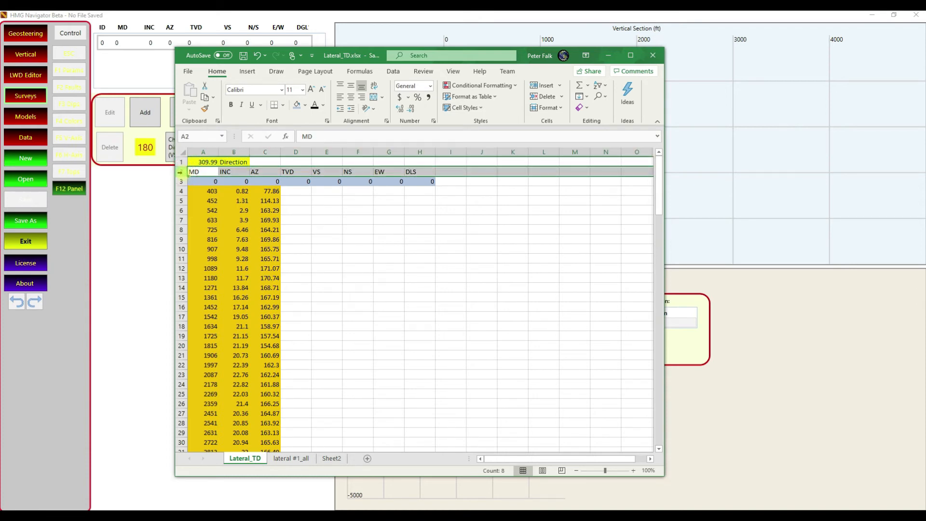
{"action": "left_click", "coordinate": [180, 180]}
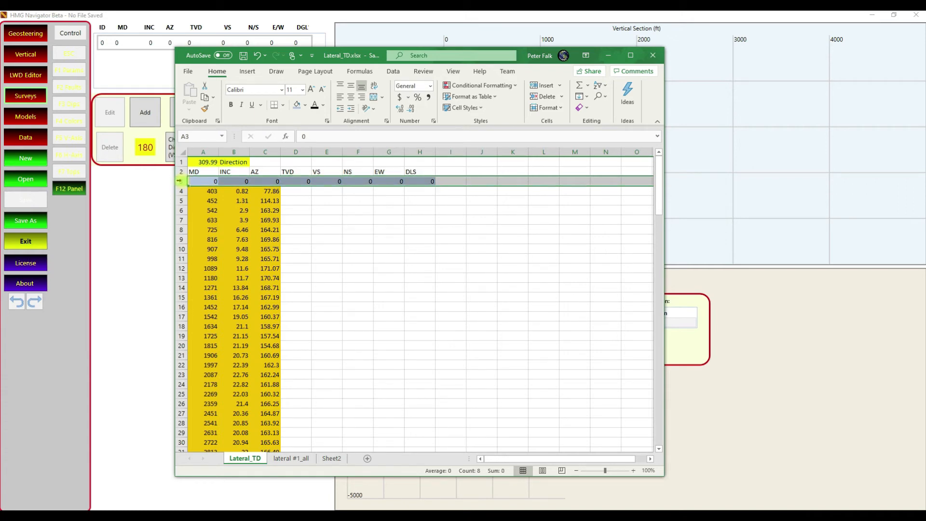
Examine the MD, INC and AZ headers and the tie-in values for AZ and TVD through DLS
{"action": "left_click", "coordinate": [267, 181]}
{"action": "left_click", "coordinate": [197, 172]}
{"action": "left_click", "coordinate": [232, 171]}
{"action": "left_click", "coordinate": [263, 174]}
{"action": "left_click", "coordinate": [299, 183]}
{"action": "left_click", "coordinate": [328, 182]}
{"action": "left_click", "coordinate": [364, 181]}
{"action": "left_click", "coordinate": [397, 182]}
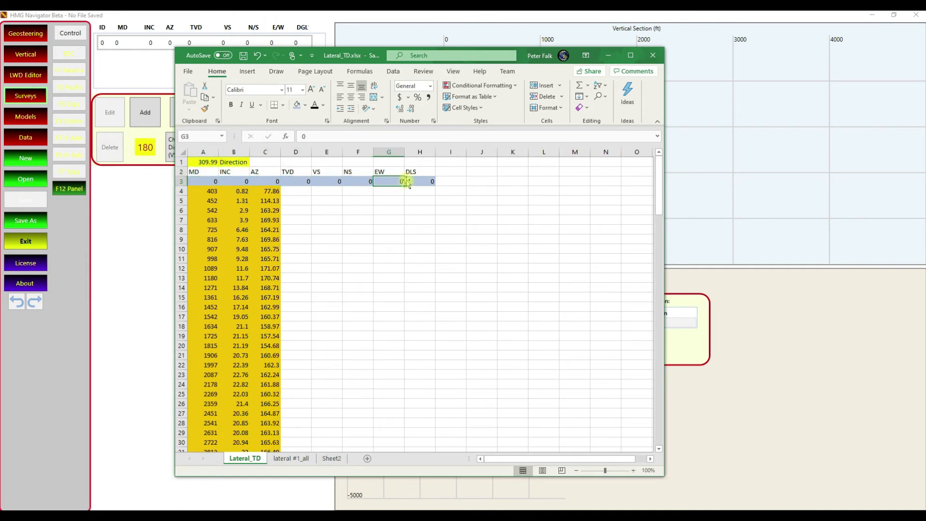
{"action": "left_click", "coordinate": [410, 182]}
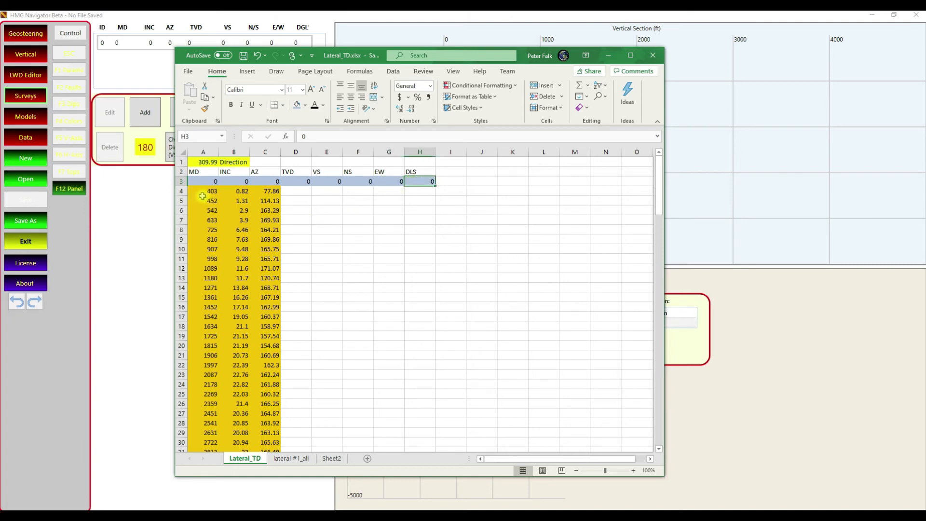
Examine the MD, INC and AZ survey values below the tie-in row of the Lateral_TD sheet
{"action": "scroll", "coordinate": [205, 194], "scroll_direction": "down", "scroll_amount": 9}
{"action": "scroll", "coordinate": [210, 197], "scroll_direction": "up", "scroll_amount": 9}
{"action": "left_click", "coordinate": [212, 191]}
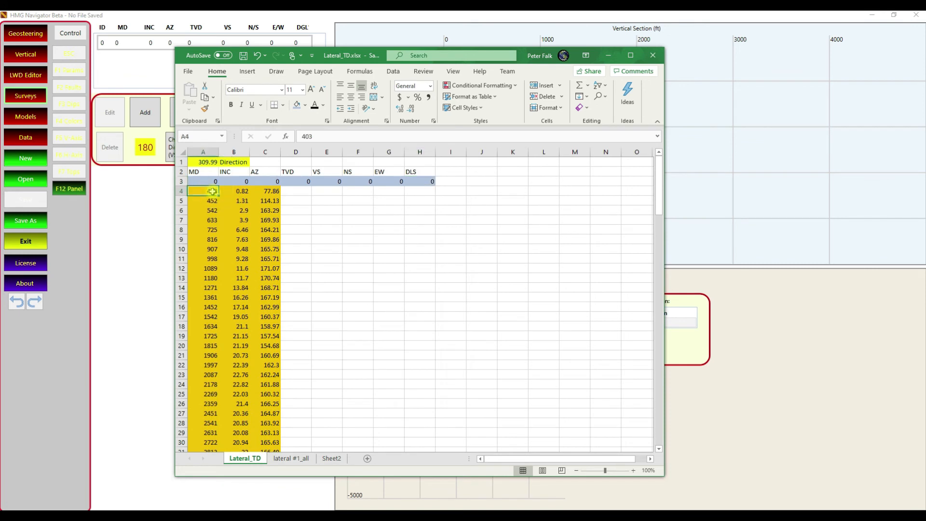
{"action": "left_click", "coordinate": [239, 194]}
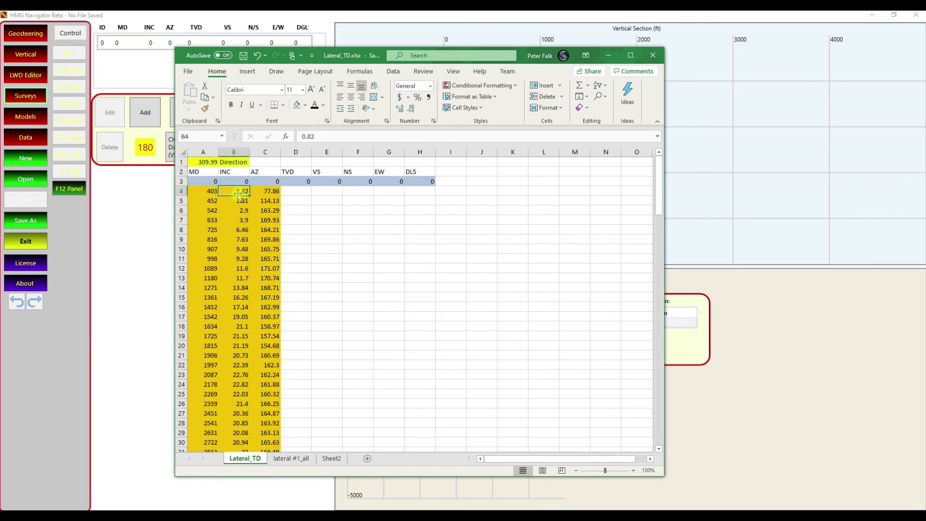
{"action": "left_click", "coordinate": [269, 191]}
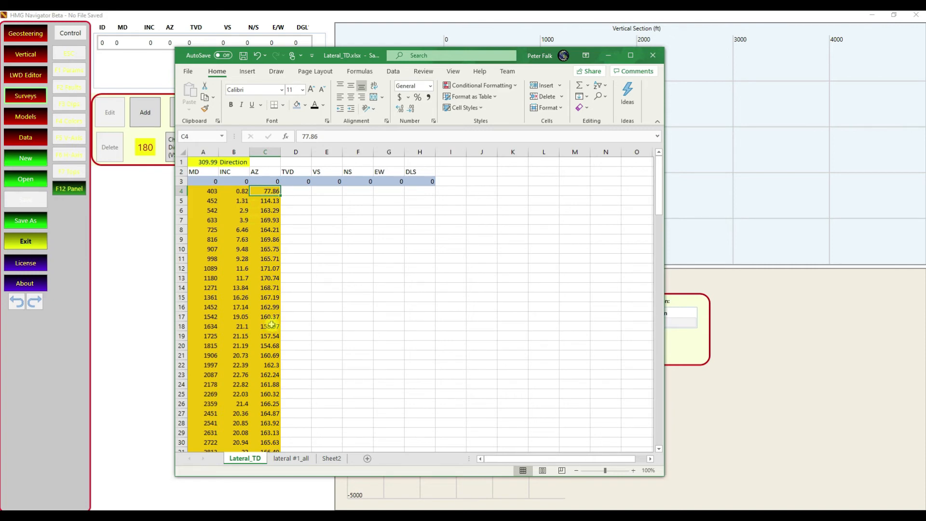
Switch to the lateral #1_all sheet and examine the INC, AZ and TVD values of its first survey row
{"action": "left_click", "coordinate": [292, 458]}
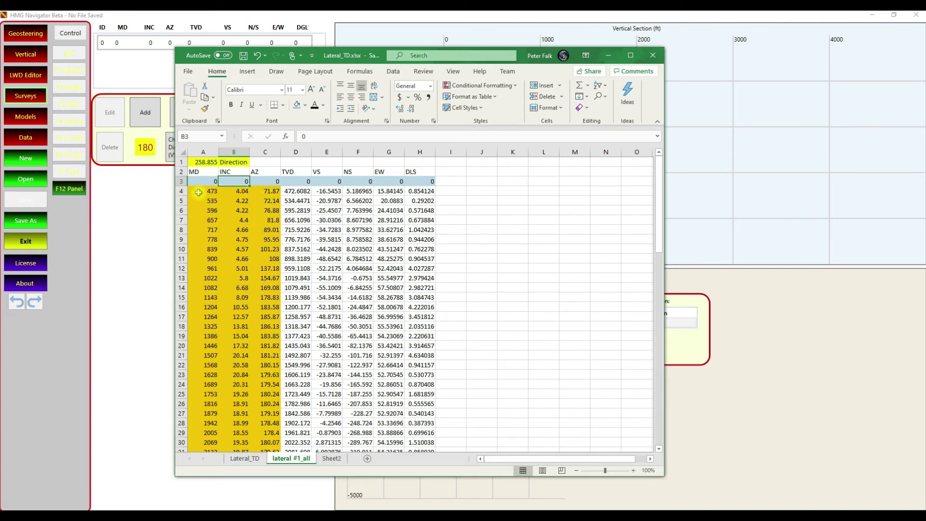
{"action": "left_click", "coordinate": [234, 192]}
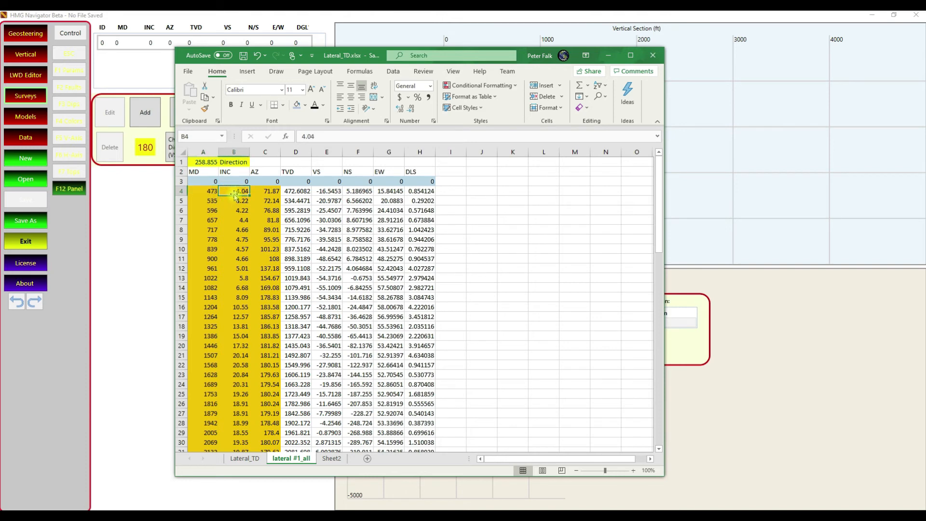
{"action": "left_click", "coordinate": [265, 192]}
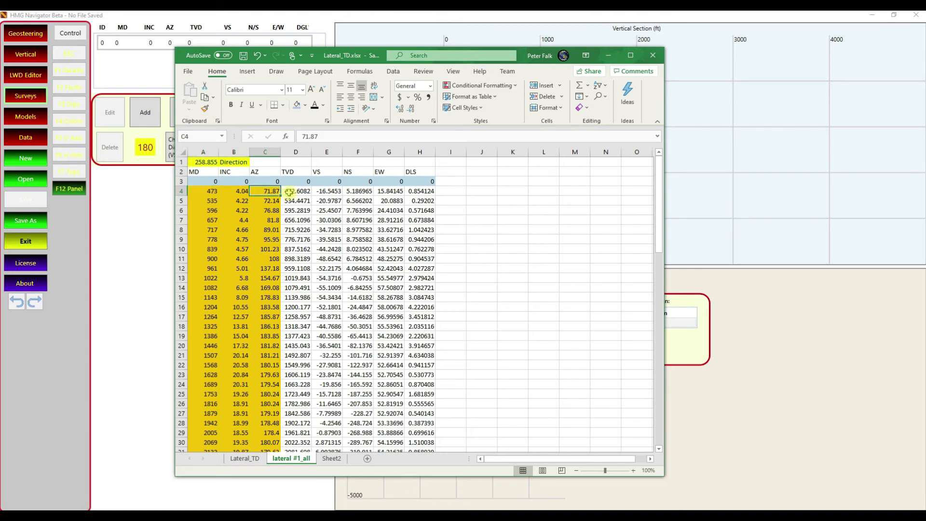
{"action": "left_click", "coordinate": [288, 192]}
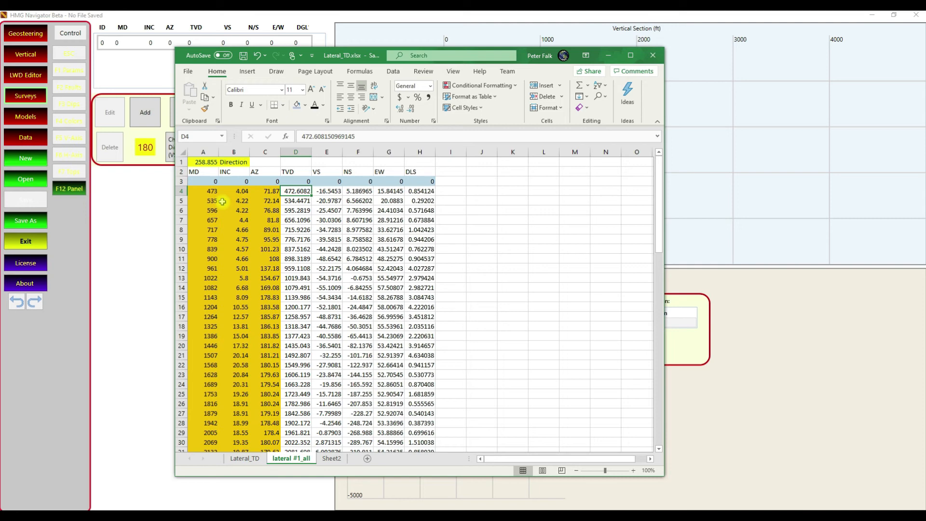
Examine the tie-in row of the lateral #1_all sheet from TVD through DLS and back to MD
{"action": "left_click", "coordinate": [292, 181]}
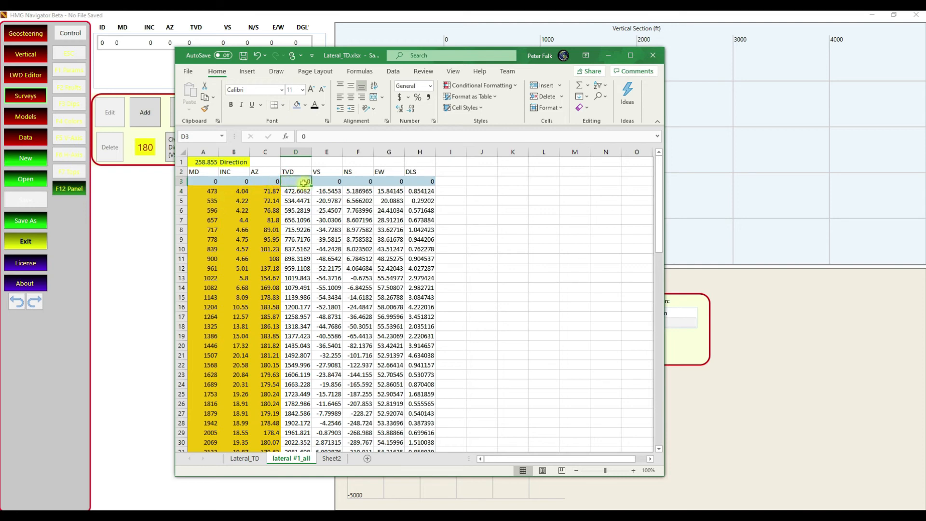
{"action": "left_click", "coordinate": [326, 180]}
{"action": "left_click", "coordinate": [356, 182]}
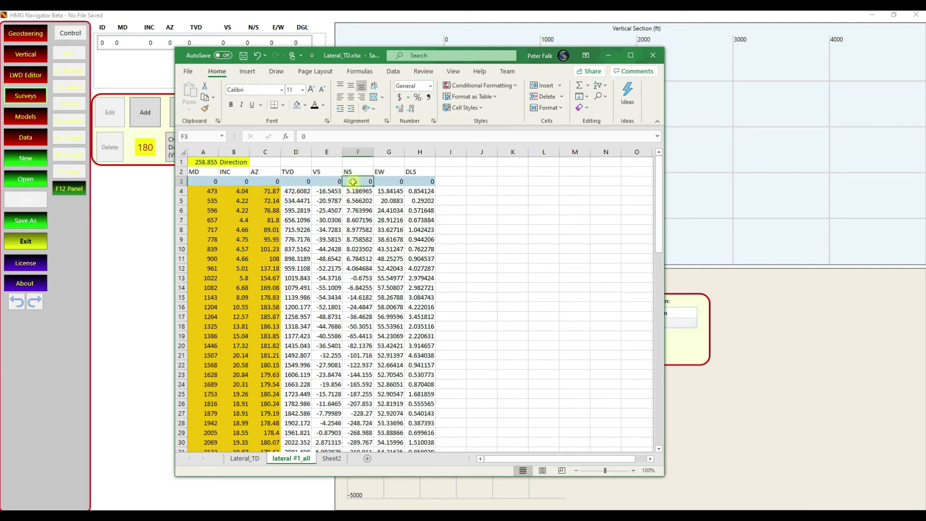
{"action": "left_click", "coordinate": [380, 180]}
{"action": "left_click", "coordinate": [428, 181]}
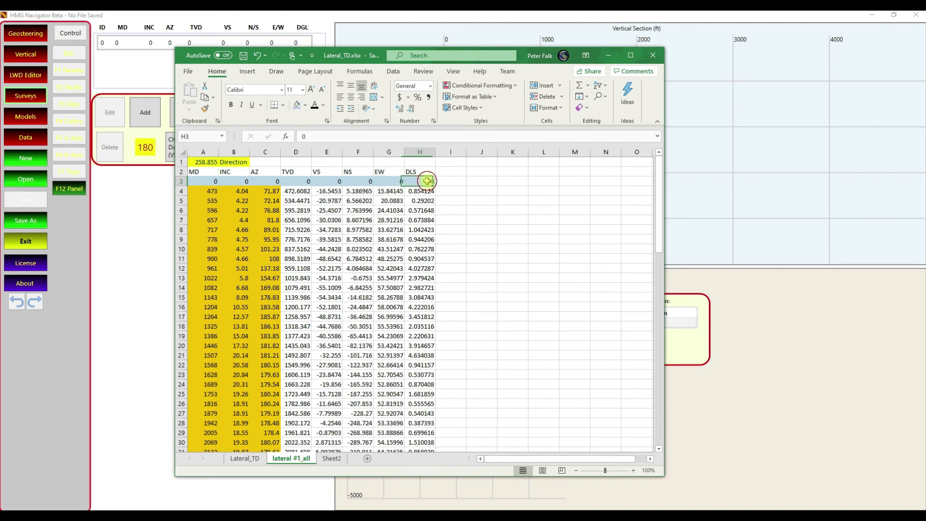
{"action": "left_click", "coordinate": [201, 181]}
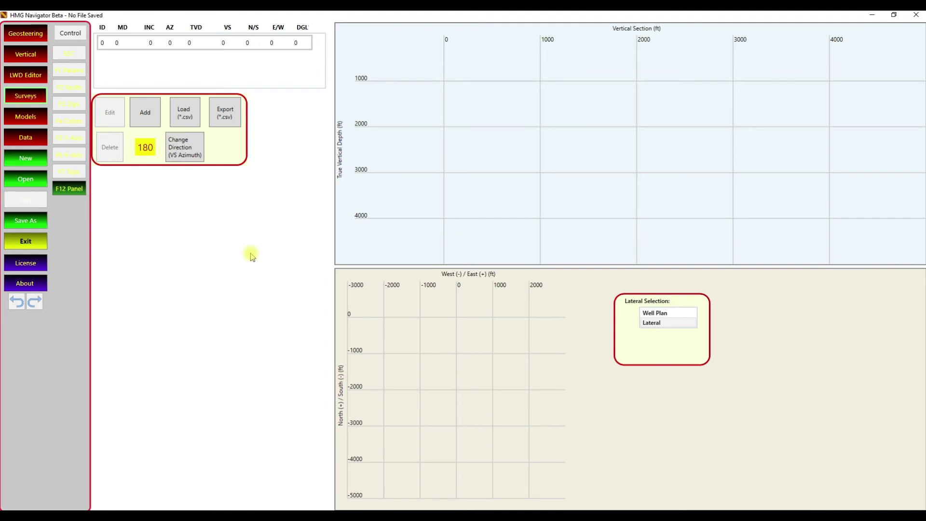
Switch to HMG Navigator and export the empty lateral's surveys as Template in comma-delimited CSV format
{"action": "left_click", "coordinate": [226, 116]}
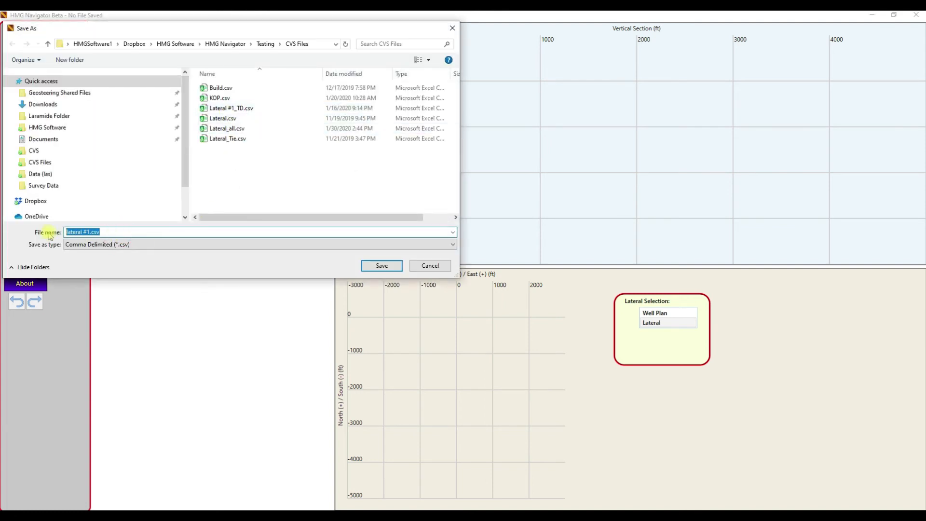
{"action": "type", "text": "Template"}
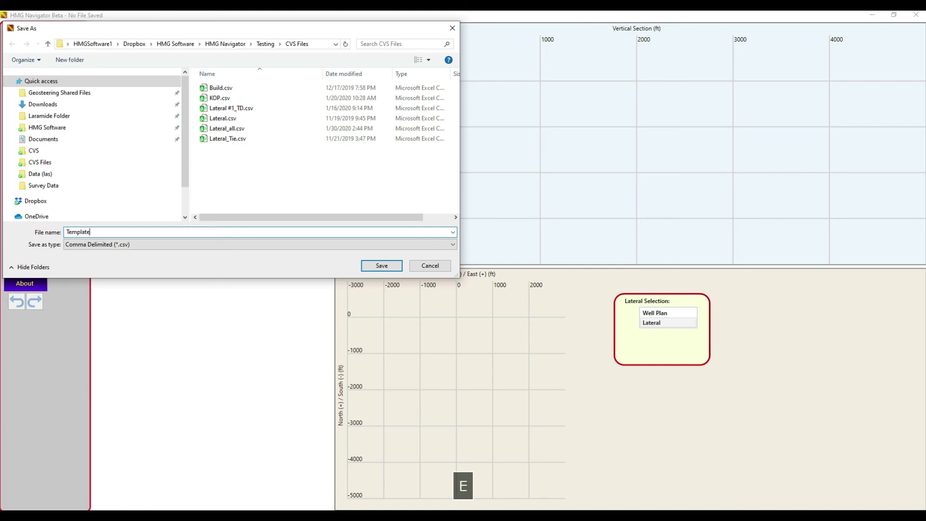
{"action": "left_click", "coordinate": [386, 266]}
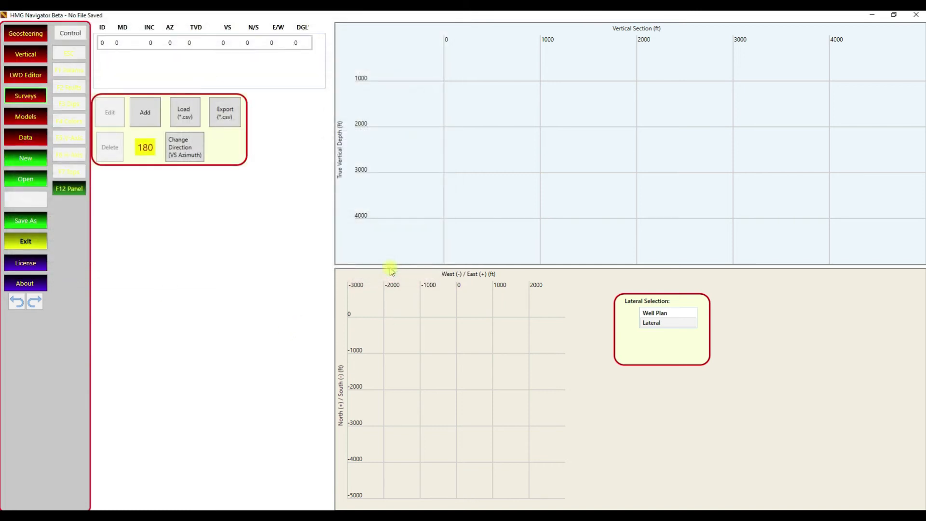
Open Template.csv from the CVS Files folder in Excel and set its direction to 309.99
{"action": "left_click", "coordinate": [413, 289]}
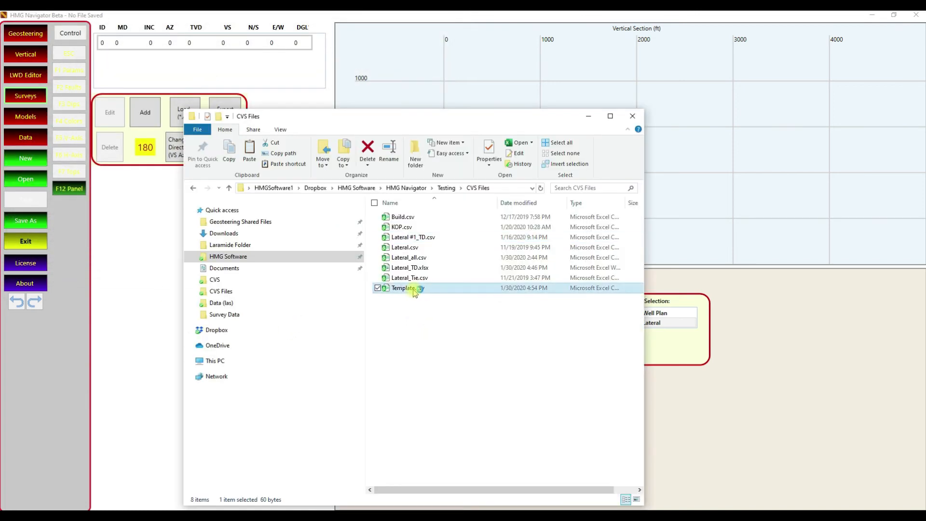
{"action": "double_click", "coordinate": [408, 288]}
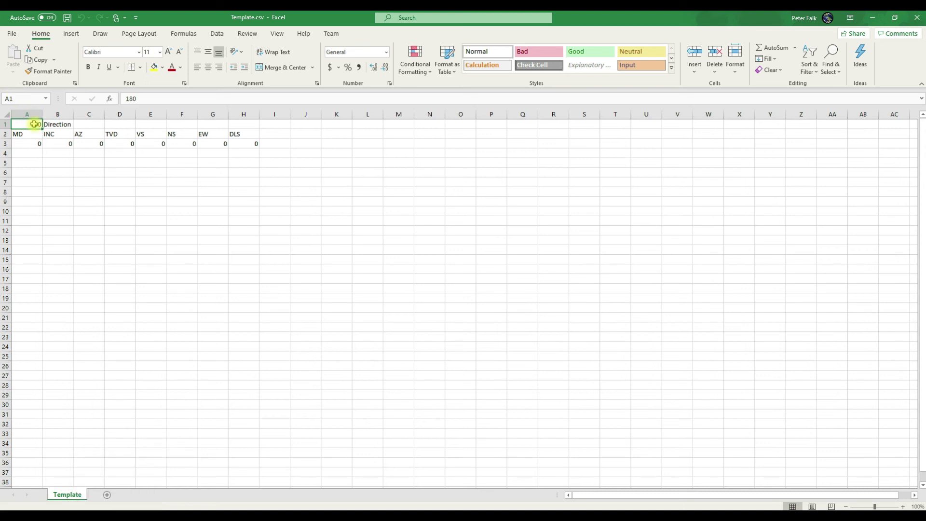
{"action": "key", "text": "BackSpace"}
{"action": "type", "text": "309.99"}
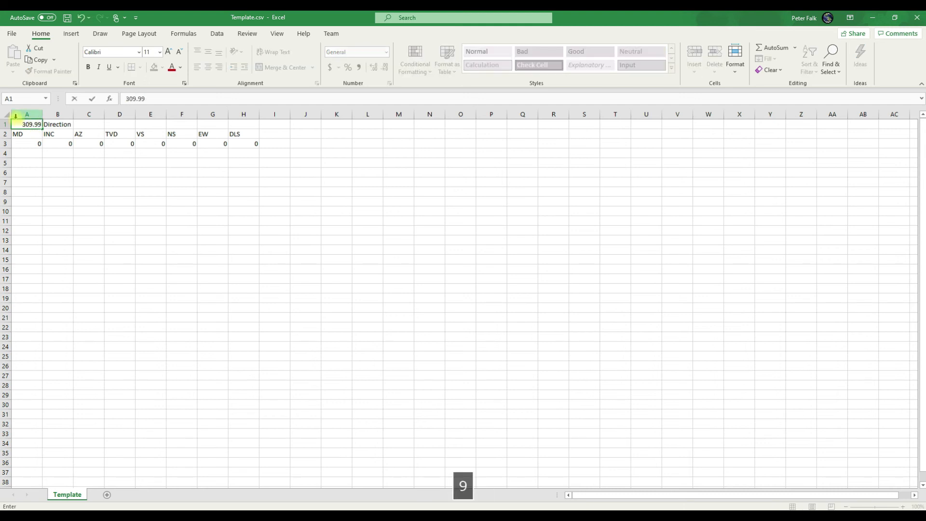
{"action": "left_click", "coordinate": [31, 144]}
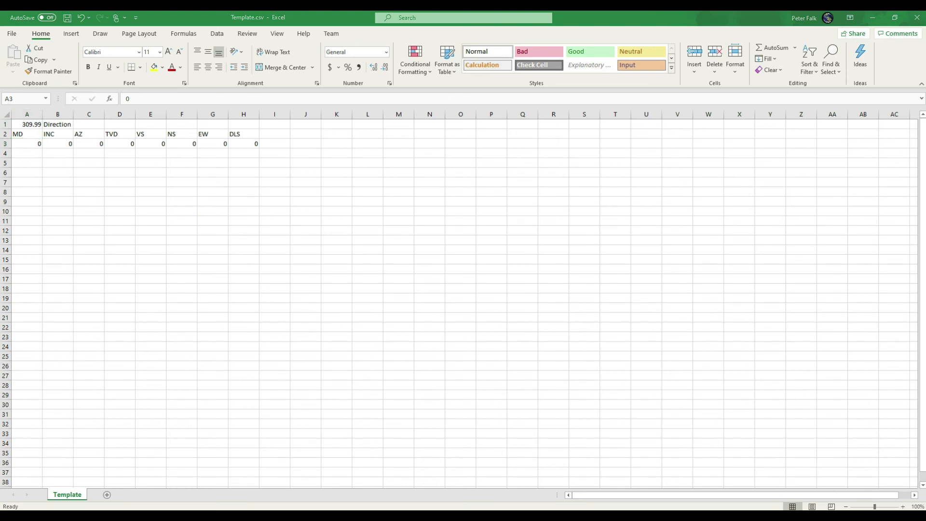
Copy all MD, INC and AZ surveys from the Lateral_TD sheet into Template.csv, starting at cell A4
{"action": "key", "text": "shift+Right"}
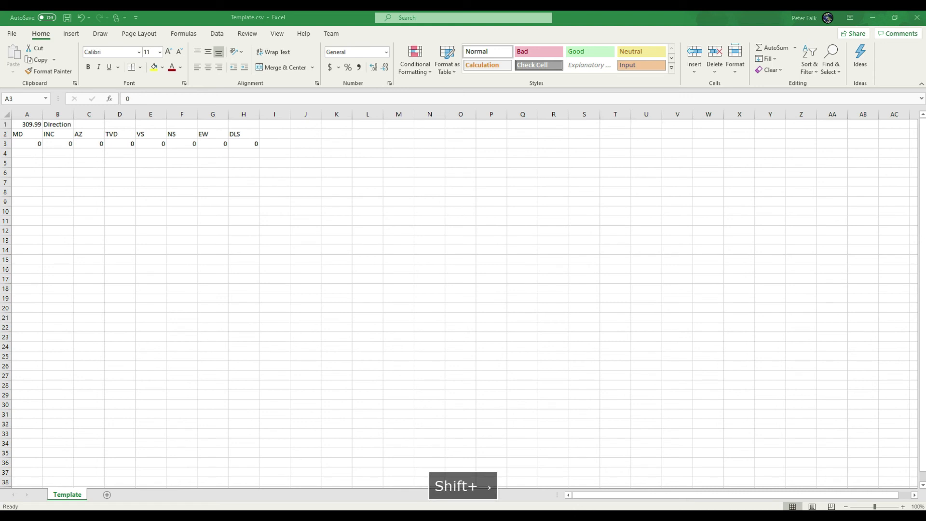
{"action": "key", "text": "ctrl+shift+Down"}
{"action": "key", "text": "ctrl+c"}
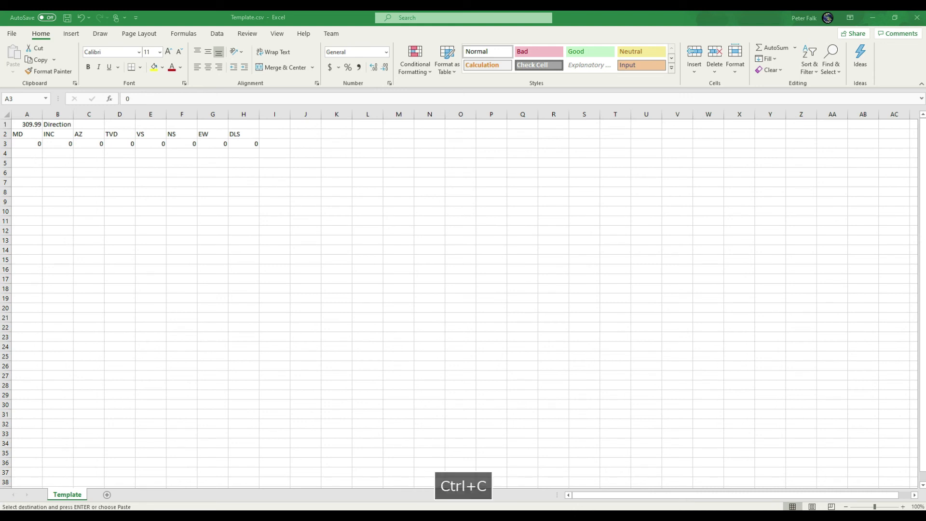
{"action": "left_click", "coordinate": [32, 152]}
{"action": "key", "text": "ctrl+v"}
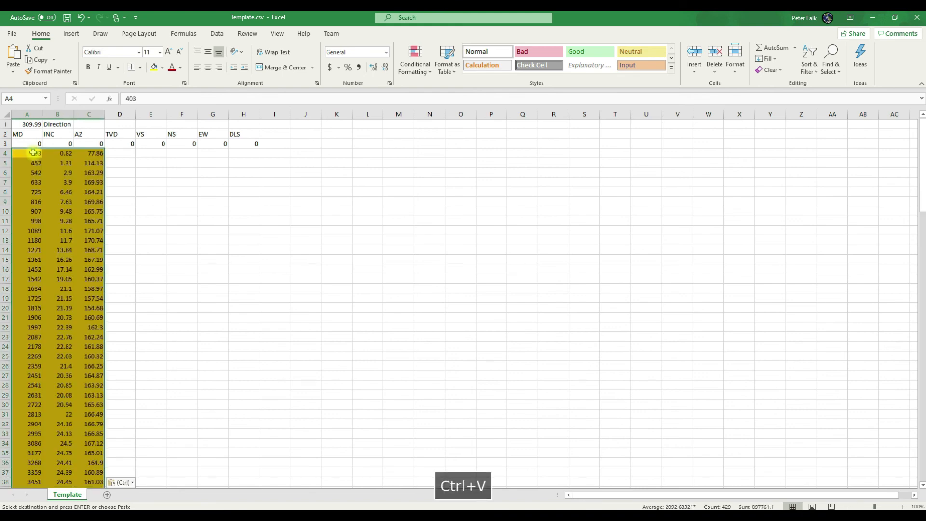
{"action": "left_click", "coordinate": [83, 183]}
Save the filled template as Example1 in CSV (Comma delimited) format and close the workbook
{"action": "left_click", "coordinate": [12, 34]}
{"action": "left_click", "coordinate": [31, 163]}
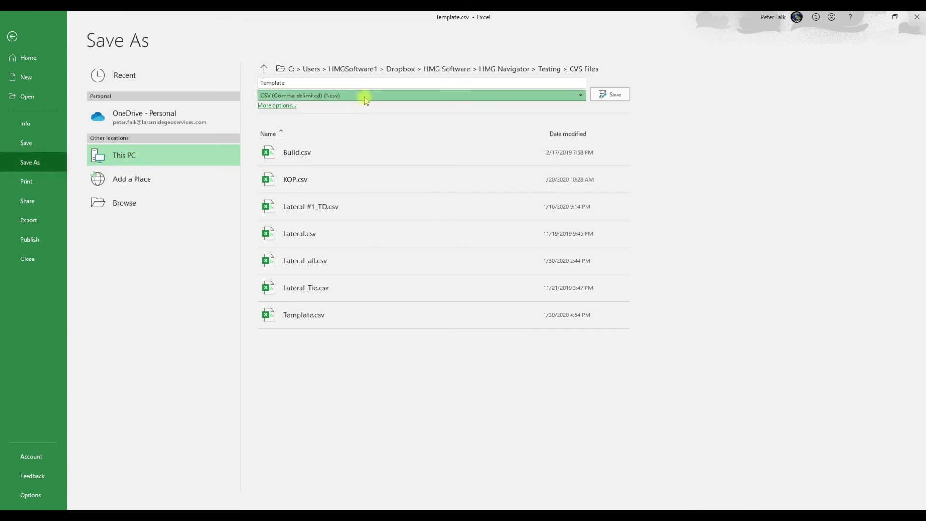
{"action": "left_click", "coordinate": [272, 97]}
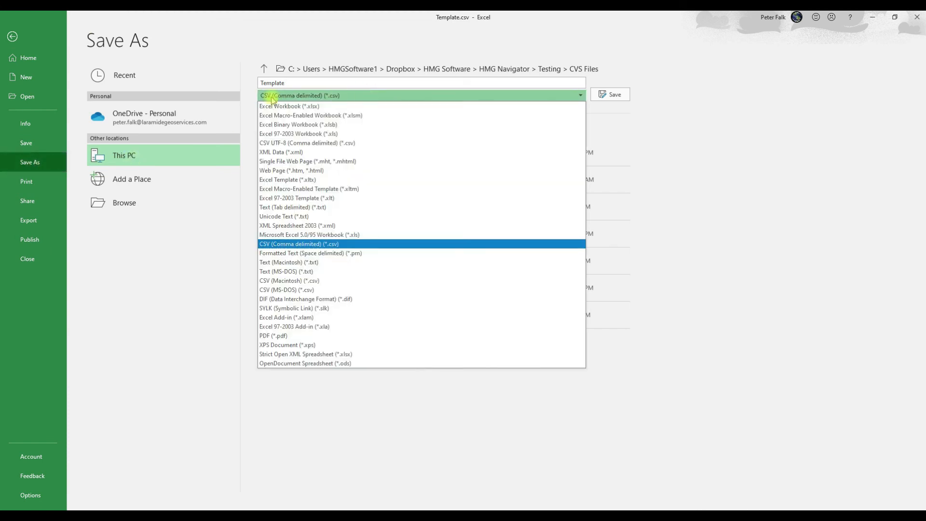
{"action": "left_click", "coordinate": [298, 81]}
{"action": "type", "text": "Exampl"}
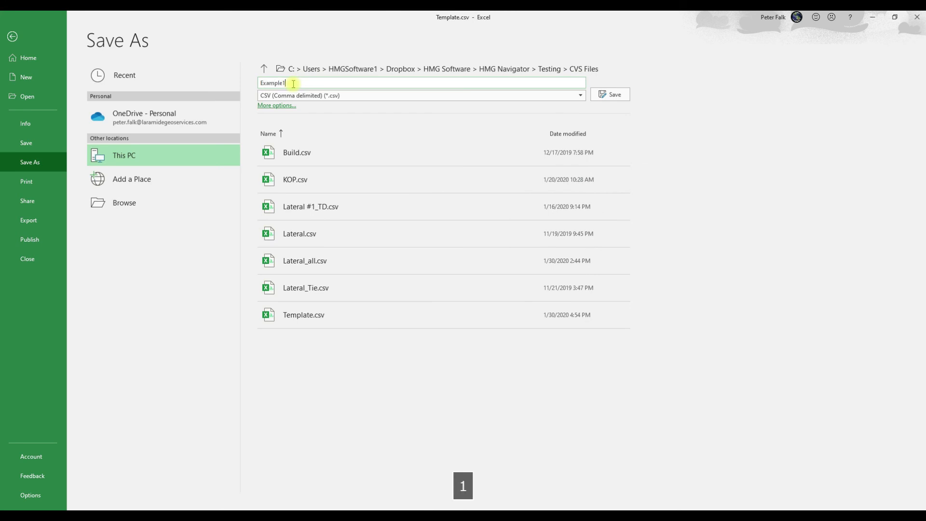
{"action": "left_click", "coordinate": [611, 94]}
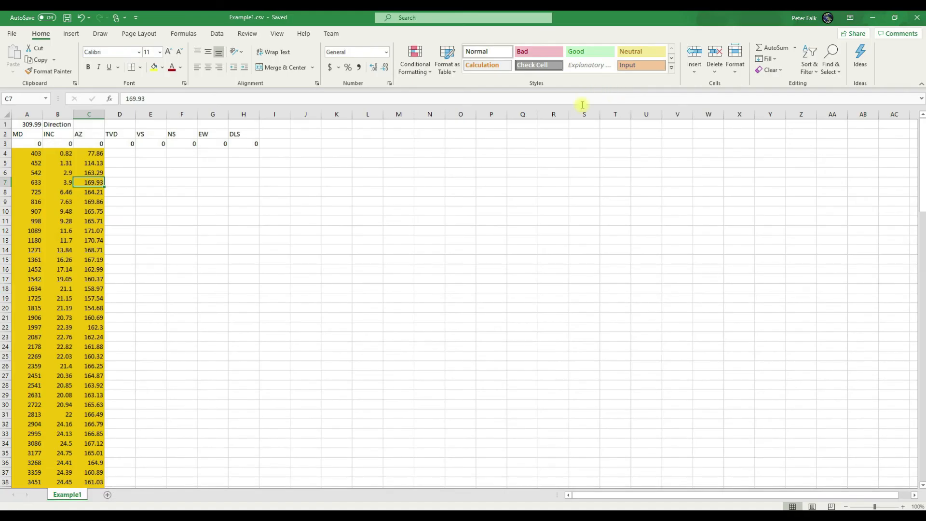
{"action": "left_click", "coordinate": [919, 18]}
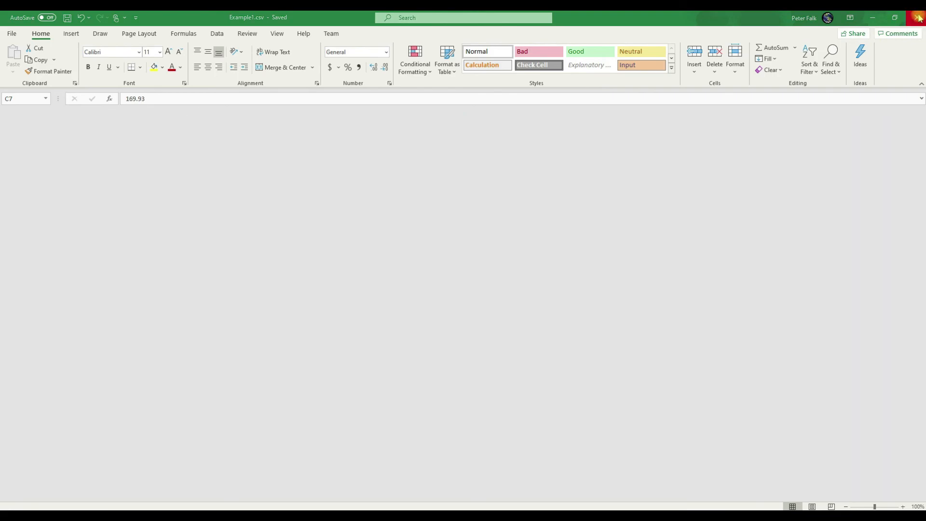
Load the lateral's surveys from Example1.csv in HMG Navigator and review the survey list
{"action": "left_click", "coordinate": [177, 109]}
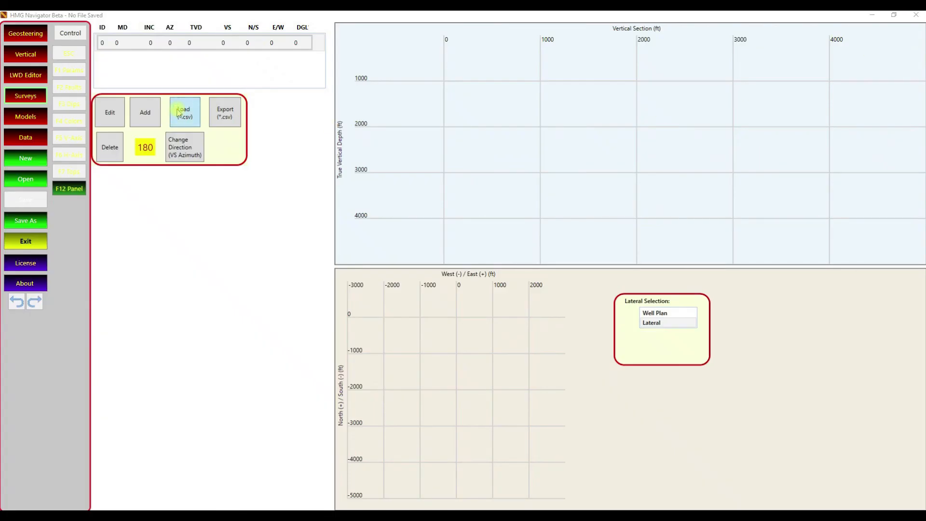
{"action": "left_click", "coordinate": [193, 98]}
{"action": "left_click", "coordinate": [383, 265]}
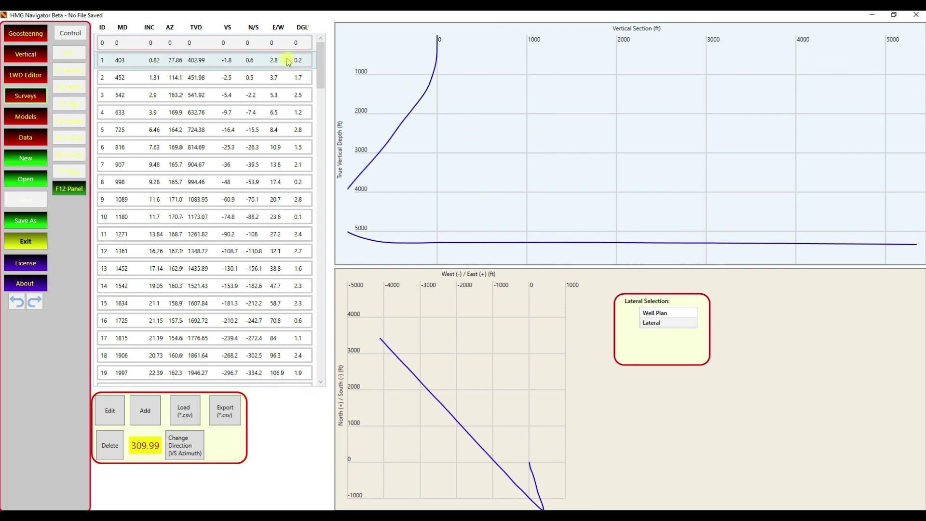
{"action": "left_click_drag", "start_coordinate": [318, 59], "coordinate": [863, 472]}
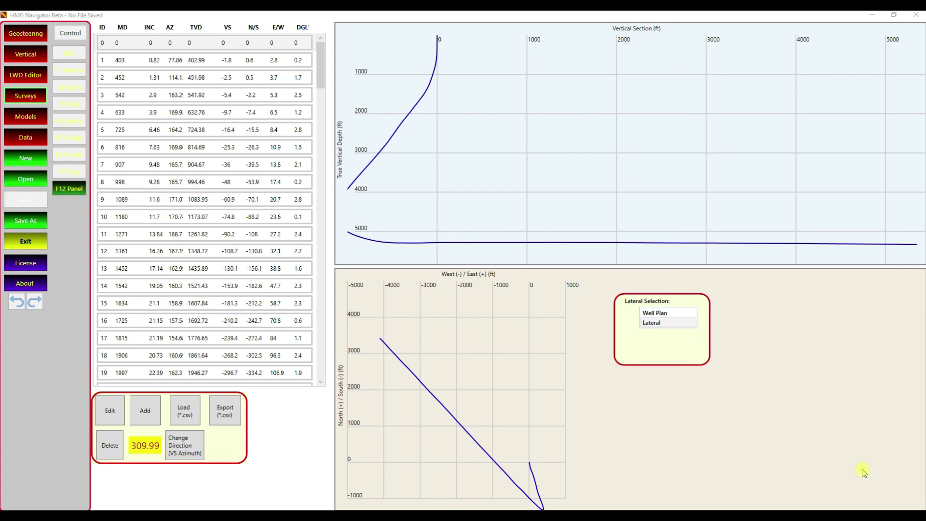